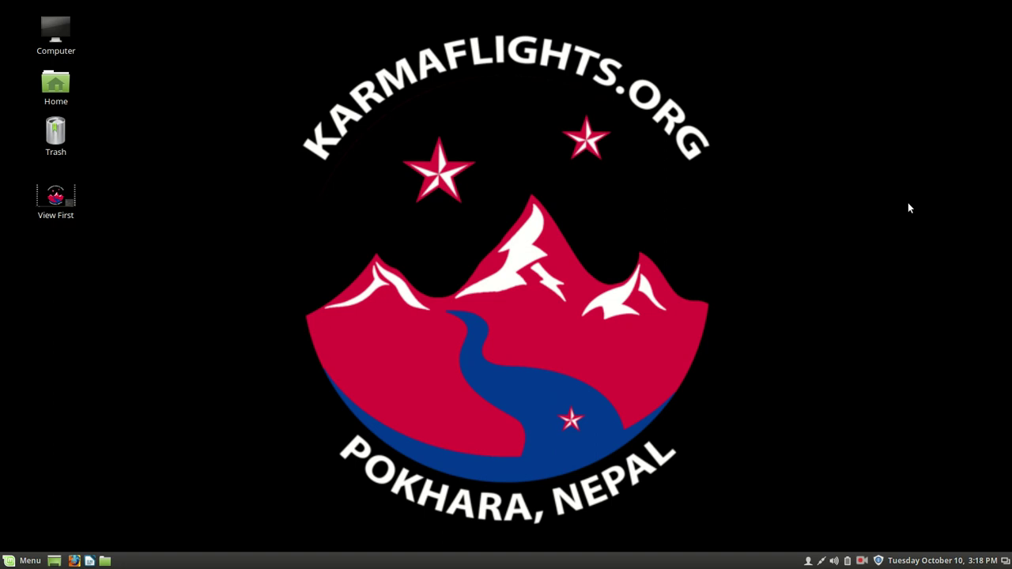
Show the Graphics category of the Linux Mint applications menu.
{"action": "left_click", "coordinate": [10, 562]}
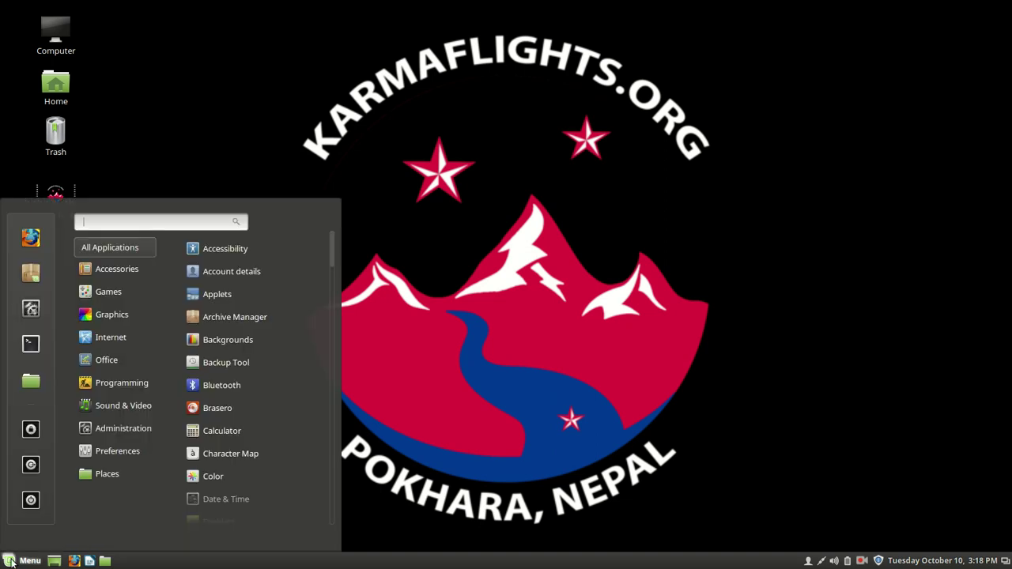
{"action": "mouse_move", "coordinate": [112, 318]}
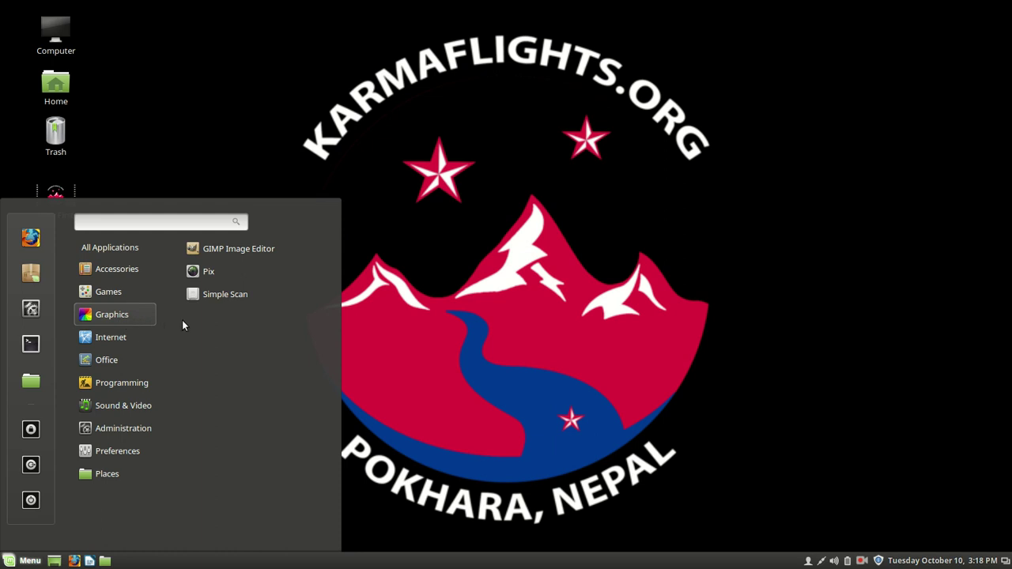
Launch GIMP Image Editor and bring up the Open Image dialog.
{"action": "left_click", "coordinate": [271, 254]}
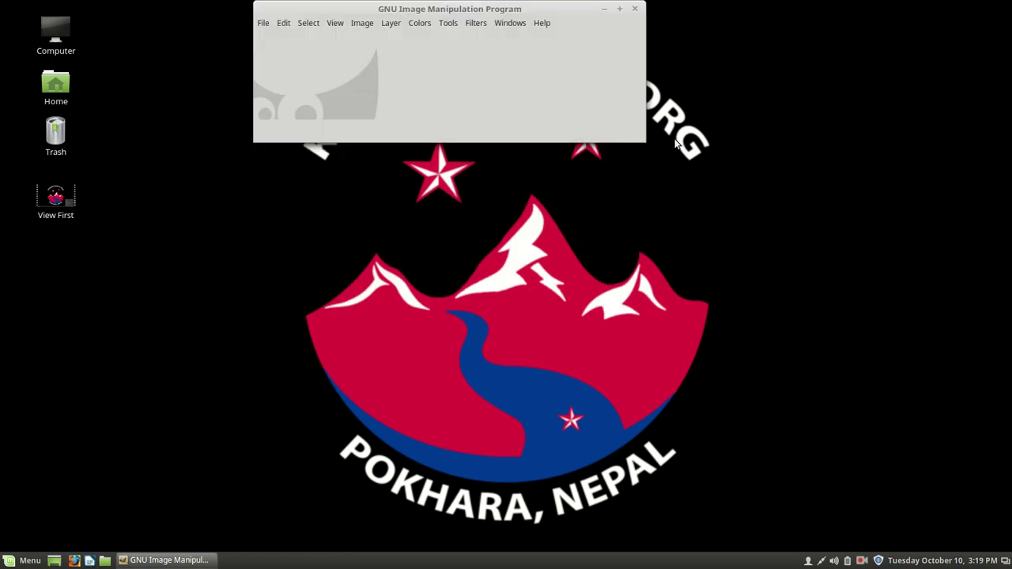
{"action": "left_click", "coordinate": [263, 23]}
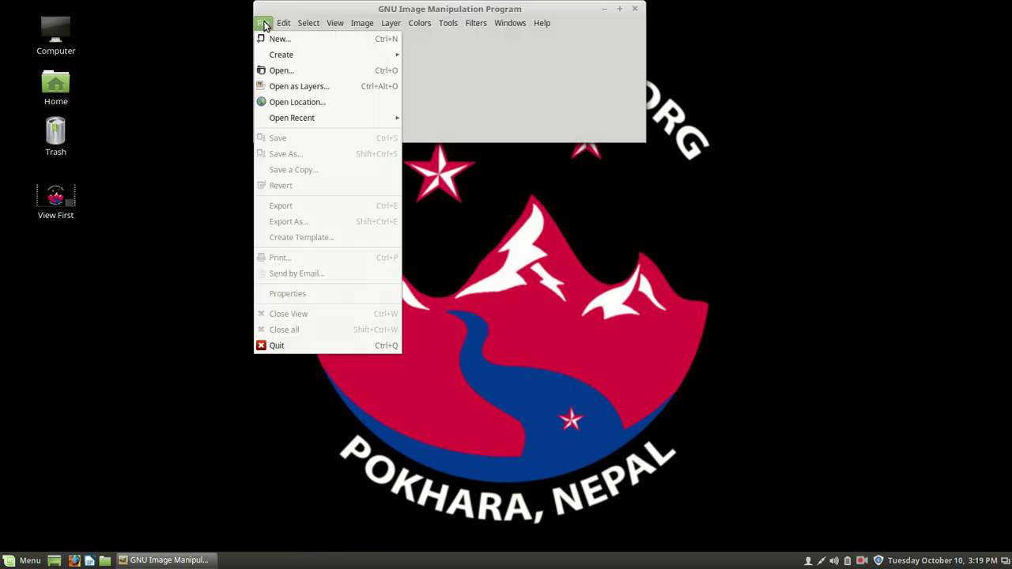
{"action": "left_click", "coordinate": [281, 71]}
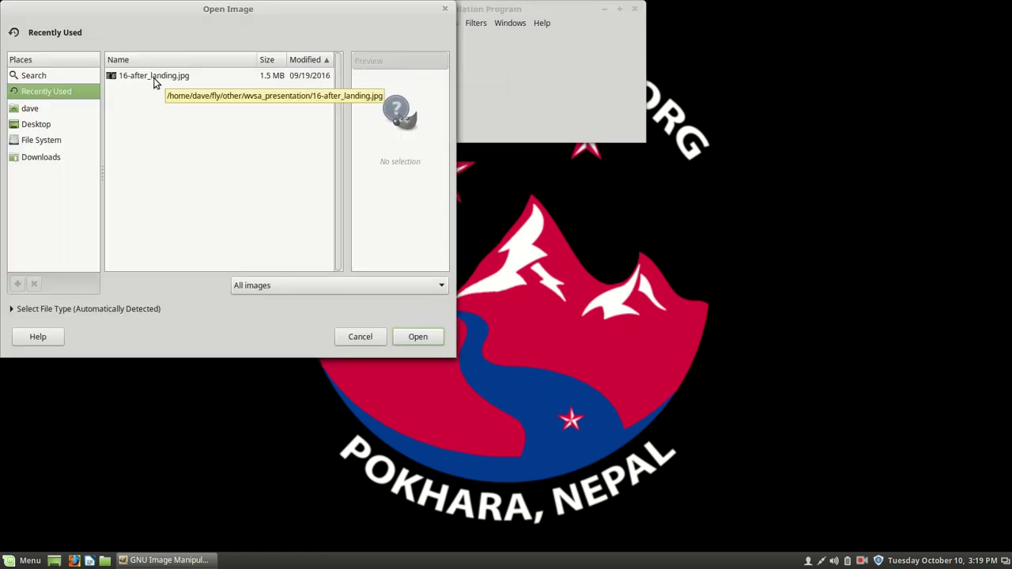
Open 16-after_landing.jpg from the home fly/other/wvsa_presentation folder.
{"action": "left_click", "coordinate": [31, 108]}
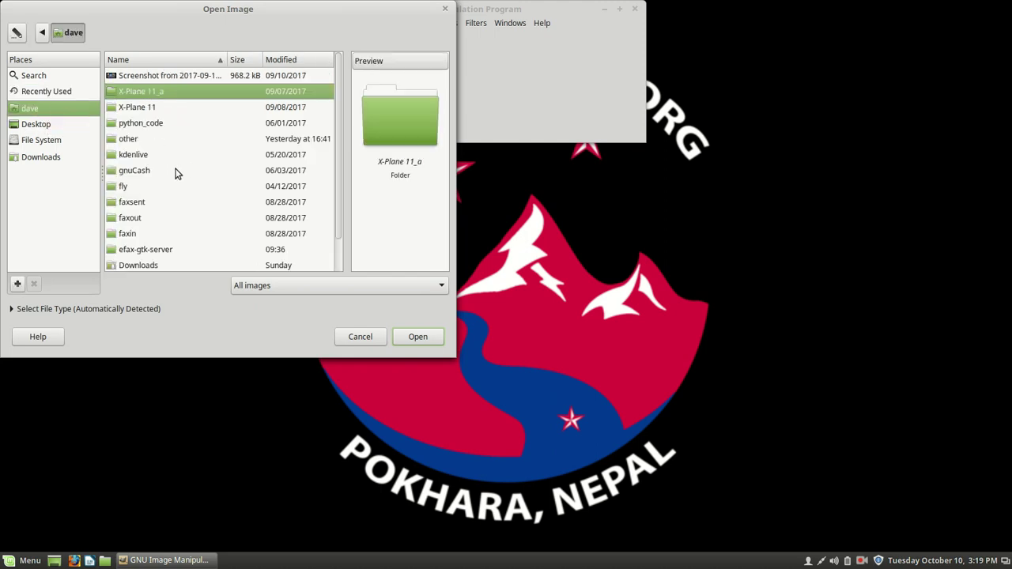
{"action": "double_click", "coordinate": [123, 187]}
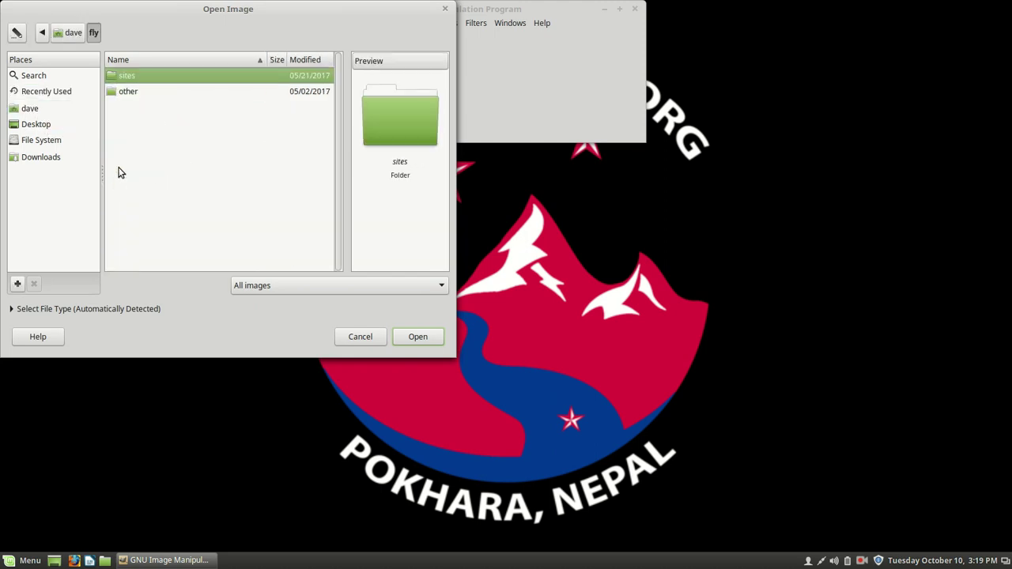
{"action": "double_click", "coordinate": [129, 92]}
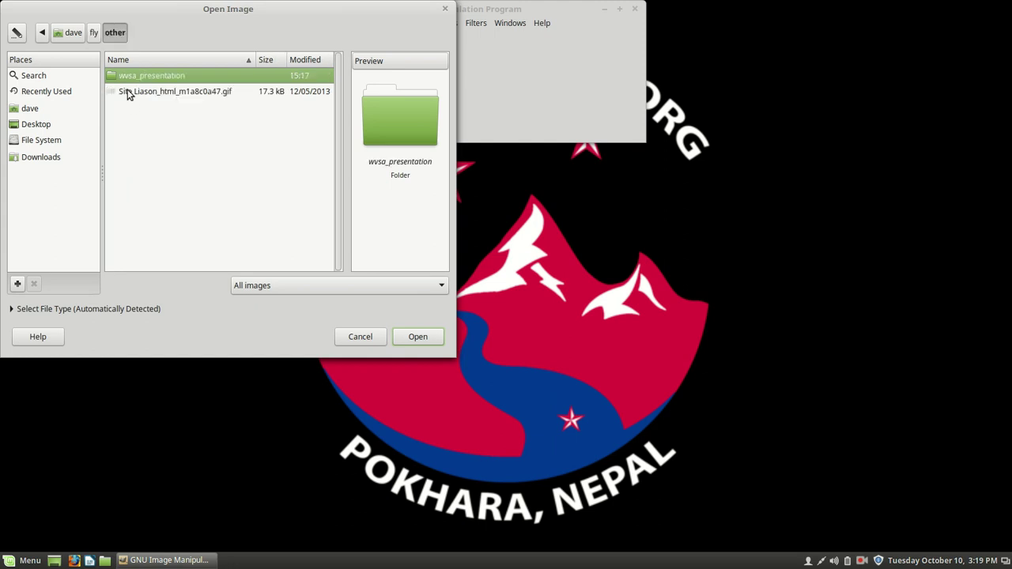
{"action": "double_click", "coordinate": [137, 75]}
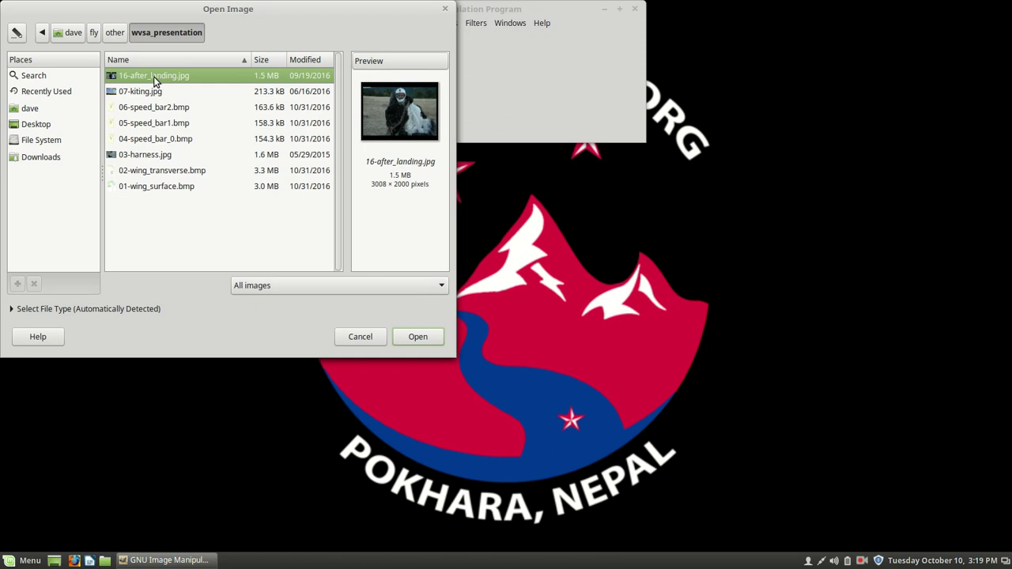
{"action": "double_click", "coordinate": [154, 77]}
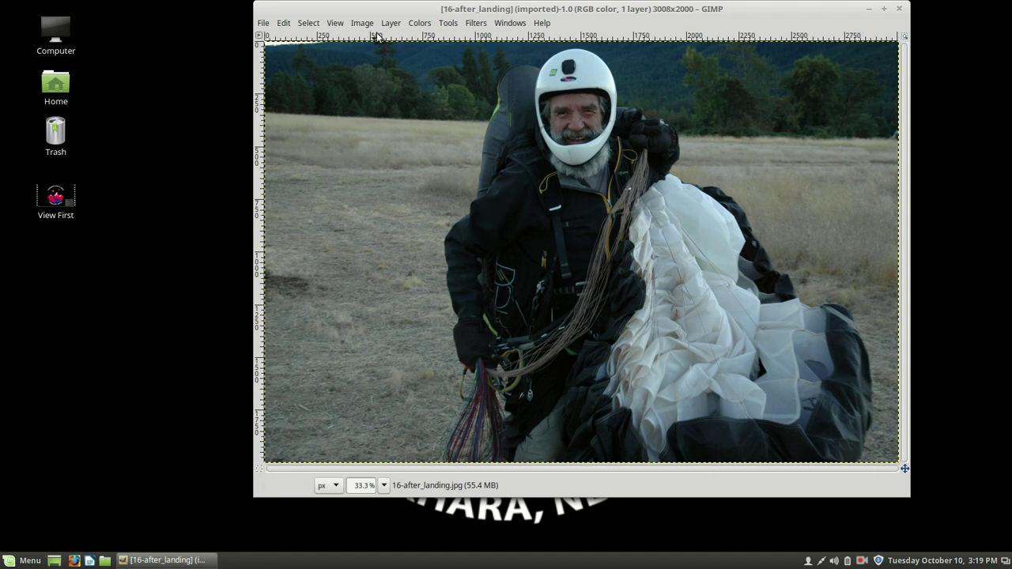
Select the Text tool and draw a text box over the photo's upper-left field.
{"action": "left_click", "coordinate": [448, 23]}
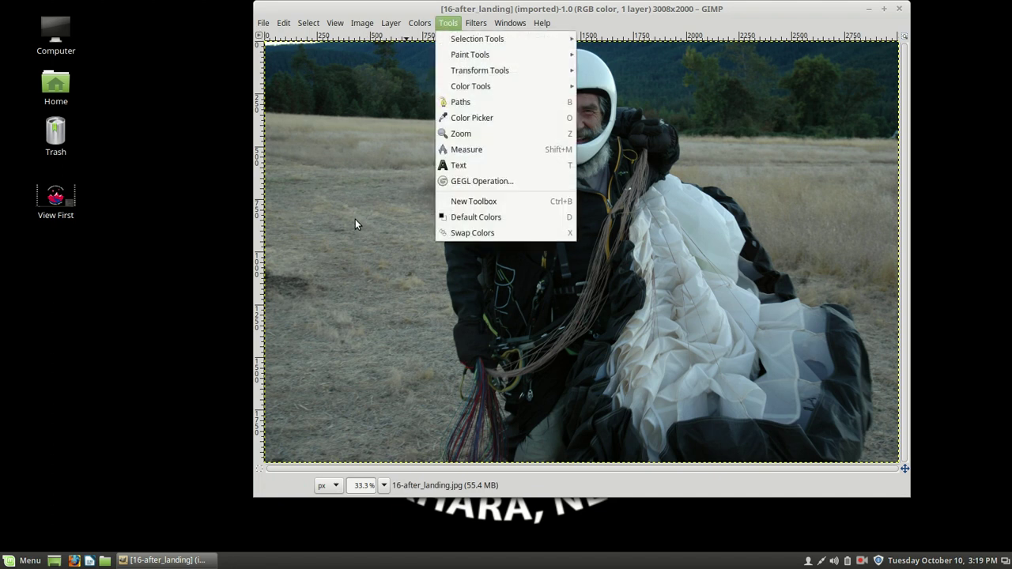
{"action": "left_click", "coordinate": [473, 167]}
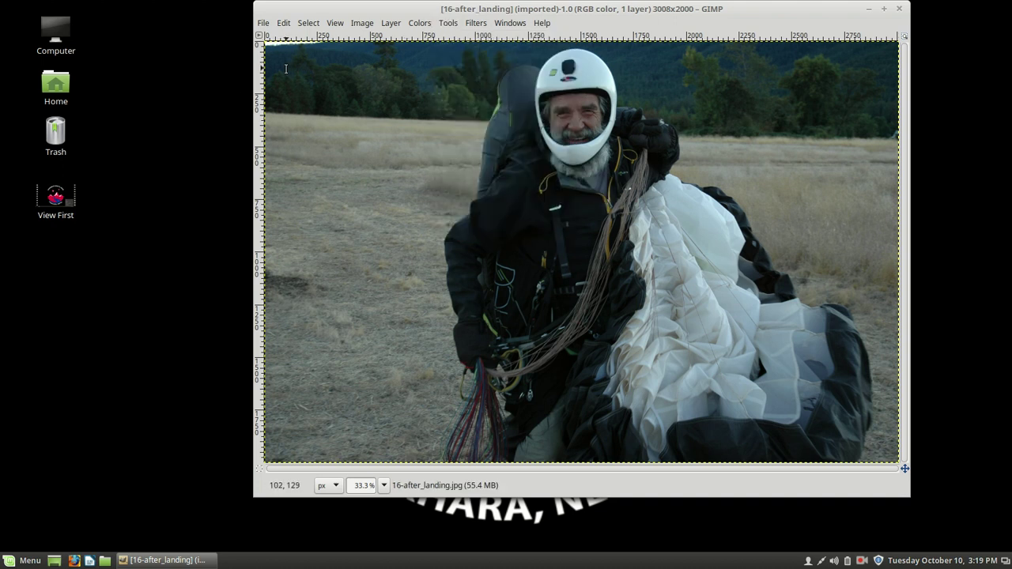
{"action": "left_click_drag", "start_coordinate": [283, 79], "coordinate": [457, 175]}
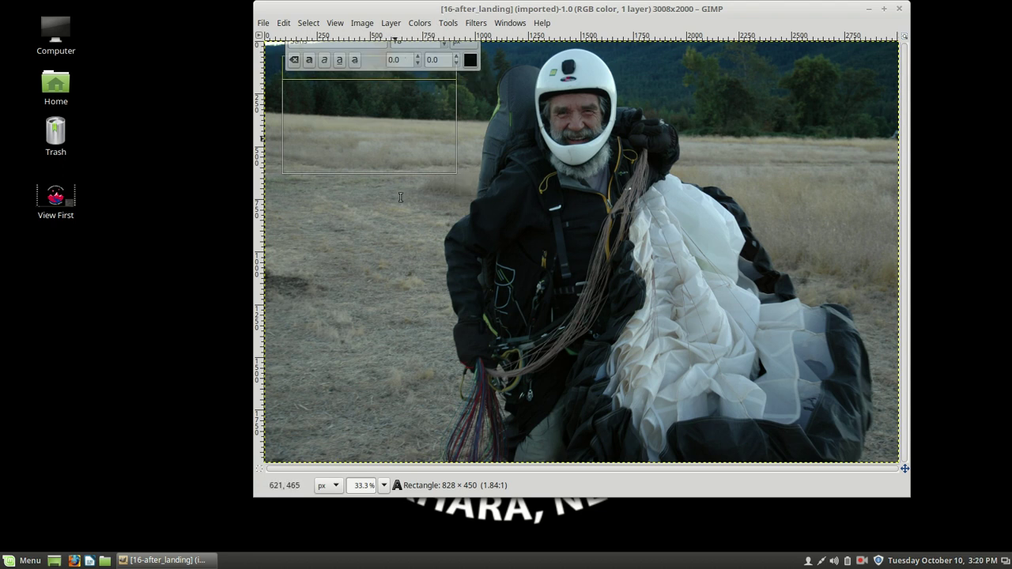
{"action": "left_click", "coordinate": [409, 345]}
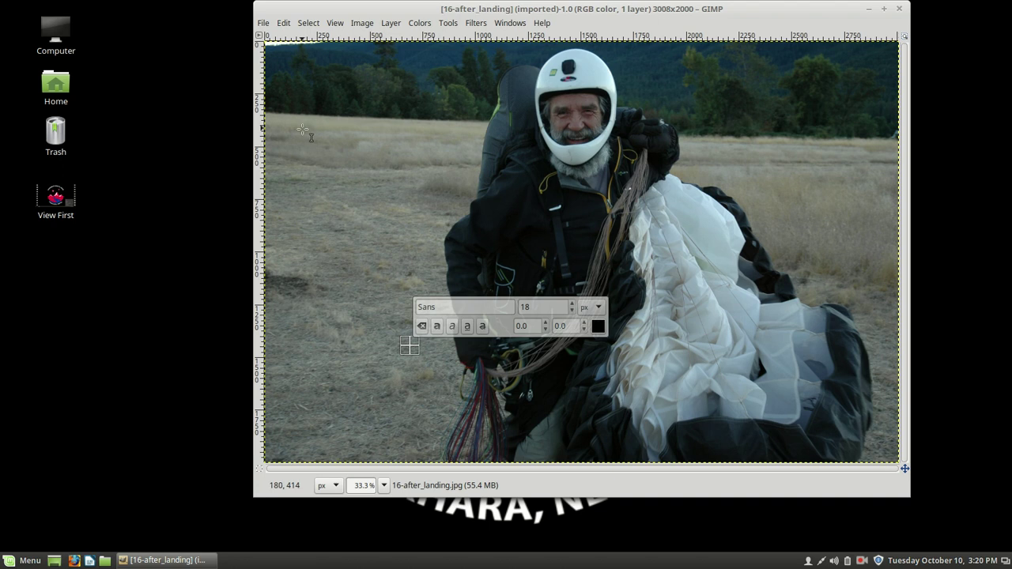
{"action": "left_click_drag", "start_coordinate": [277, 142], "coordinate": [456, 221]}
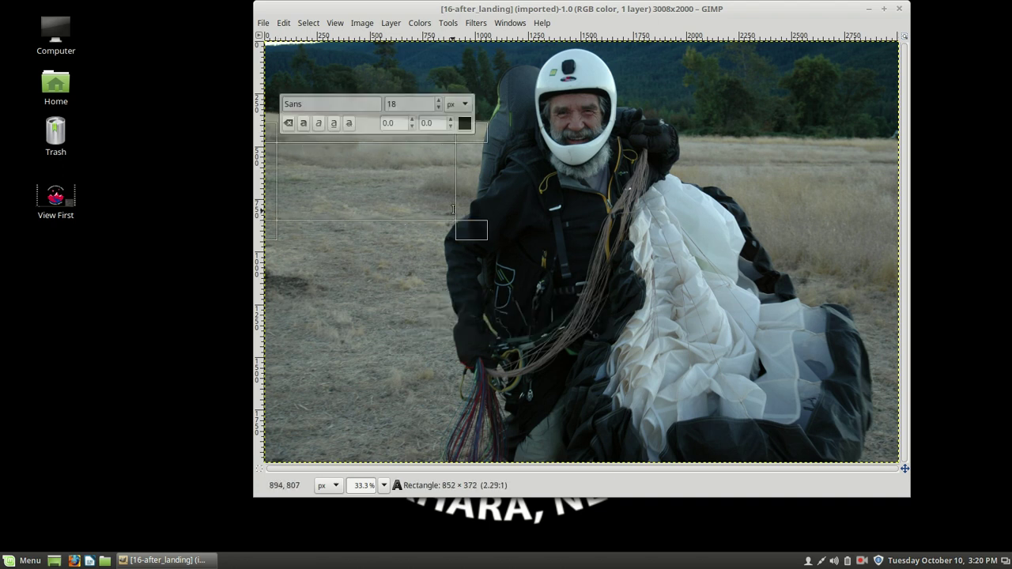
Write 'Happy Uncle Dave' in yellow 72 px Sans text.
{"action": "left_click", "coordinate": [408, 103]}
{"action": "left_click_drag", "start_coordinate": [407, 102], "coordinate": [385, 102]}
{"action": "left_click", "coordinate": [468, 127]}
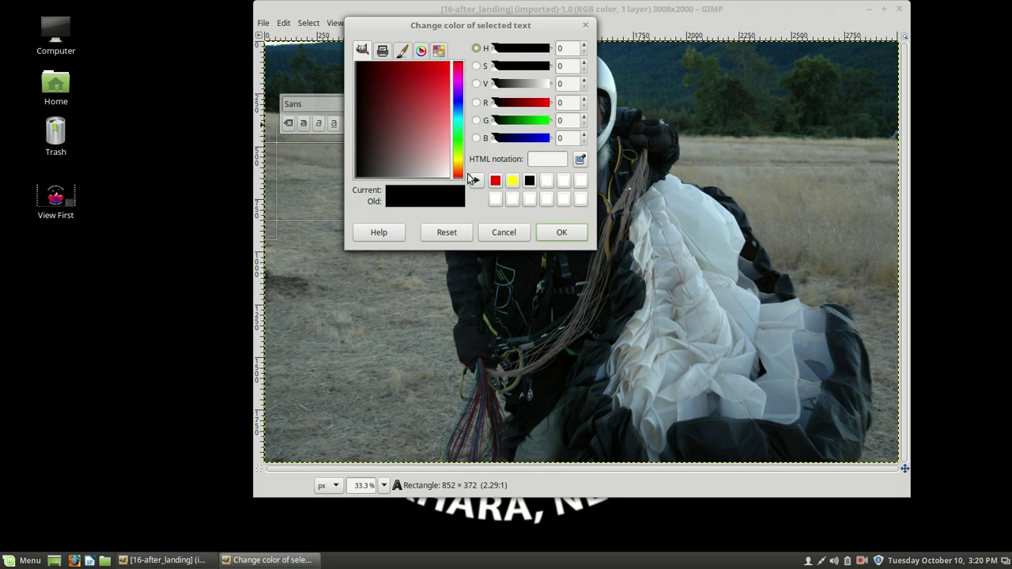
{"action": "left_click", "coordinate": [511, 181]}
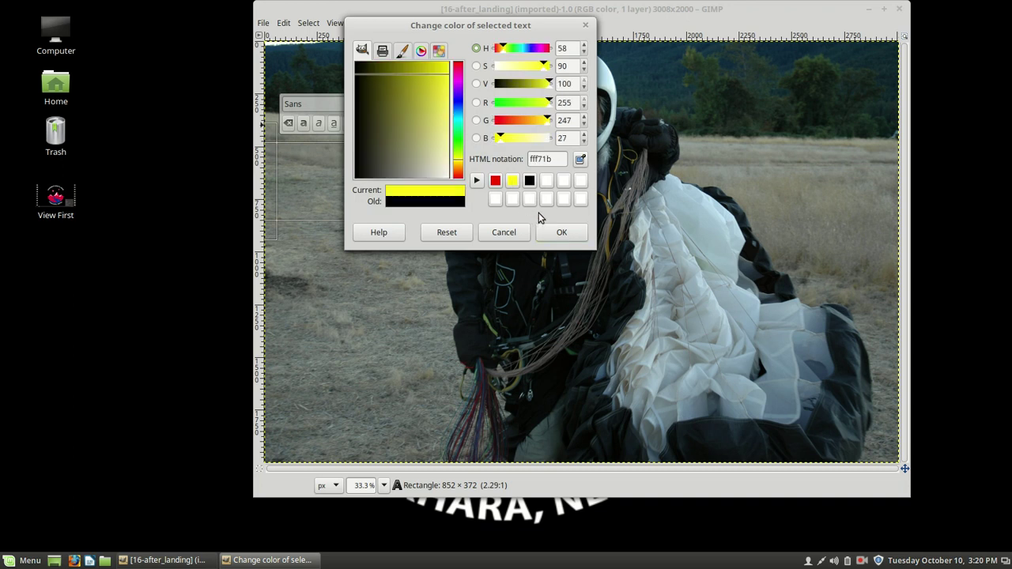
{"action": "left_click", "coordinate": [560, 232]}
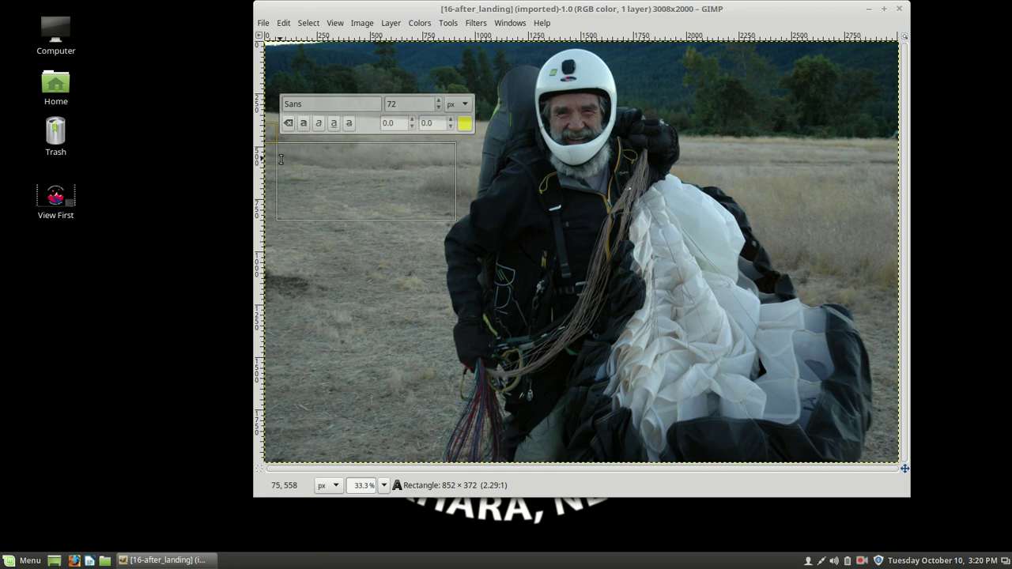
{"action": "type", "text": "H"}
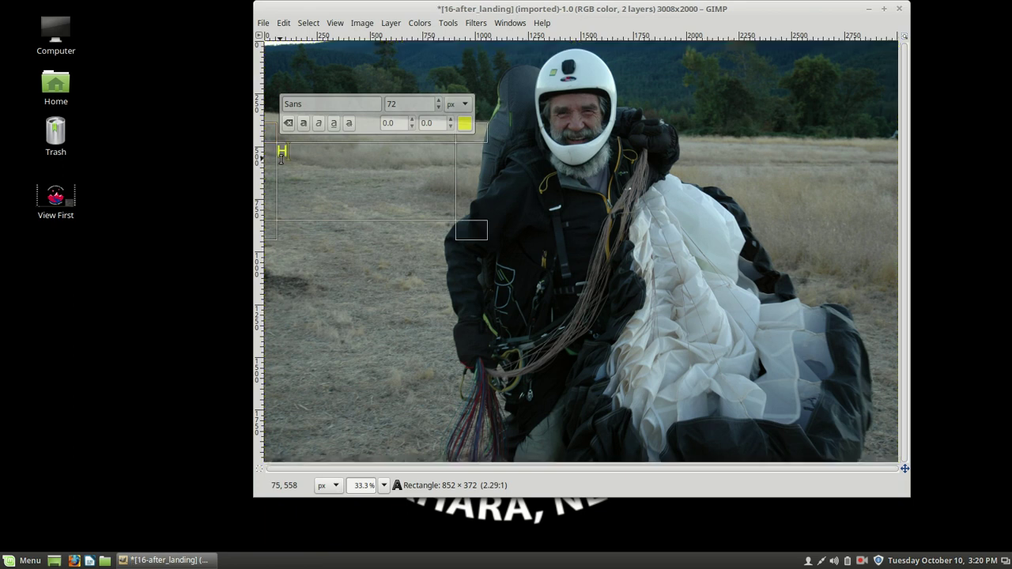
{"action": "type", "text": "appy Uncle"}
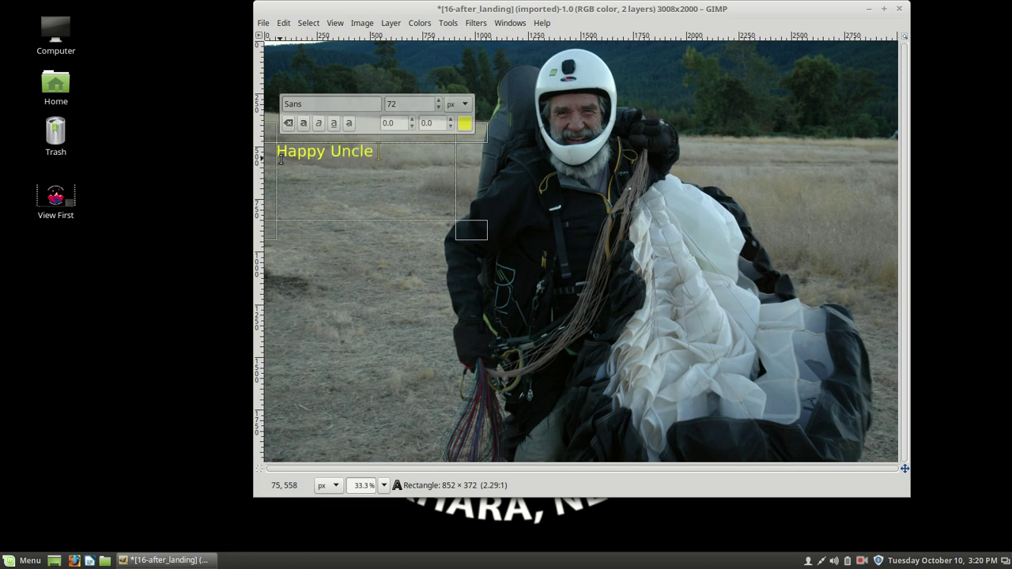
{"action": "type", "text": " Dave"}
Commit the yellow Happy Uncle Dave text and bring up the File menu.
{"action": "left_click", "coordinate": [656, 158]}
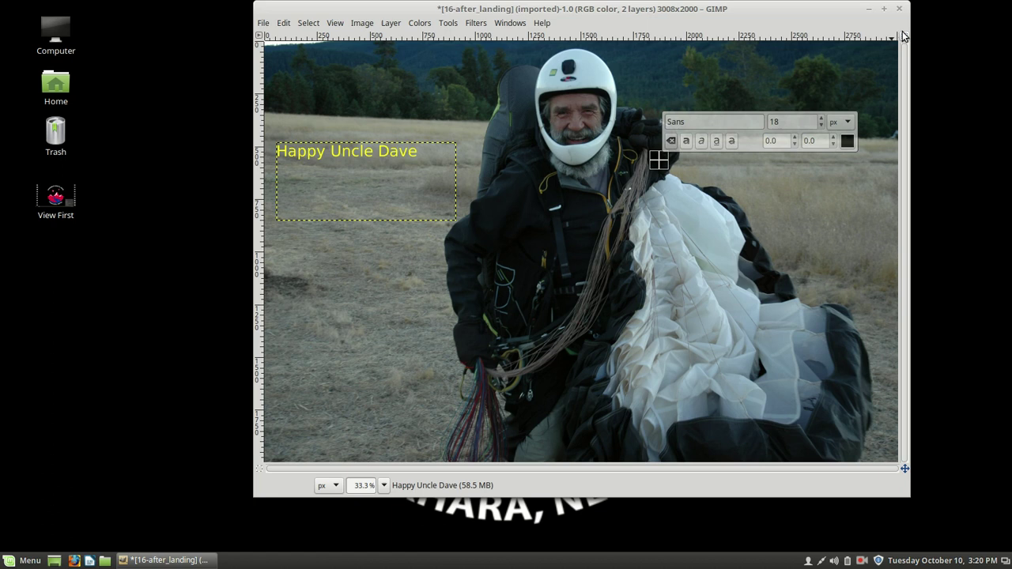
{"action": "left_click", "coordinate": [261, 25]}
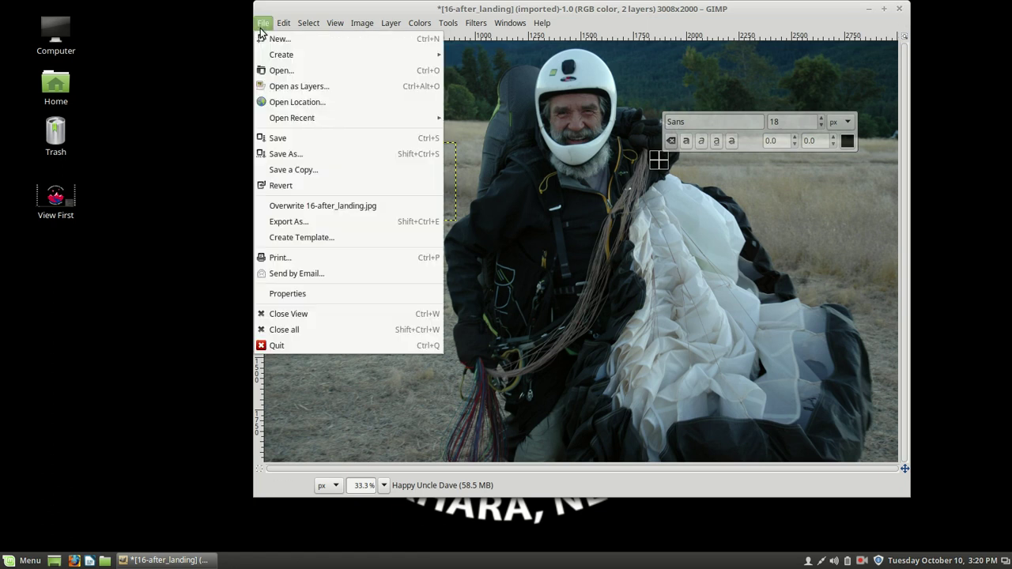
Start Export As and rename the file to 16a-after_landing.jpg.
{"action": "left_click", "coordinate": [319, 224]}
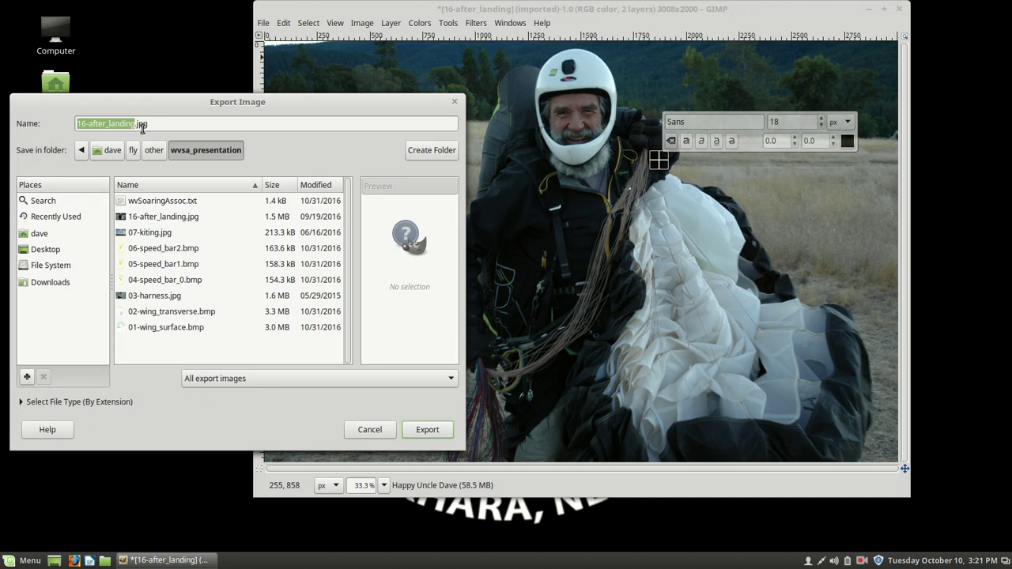
{"action": "left_click", "coordinate": [88, 123]}
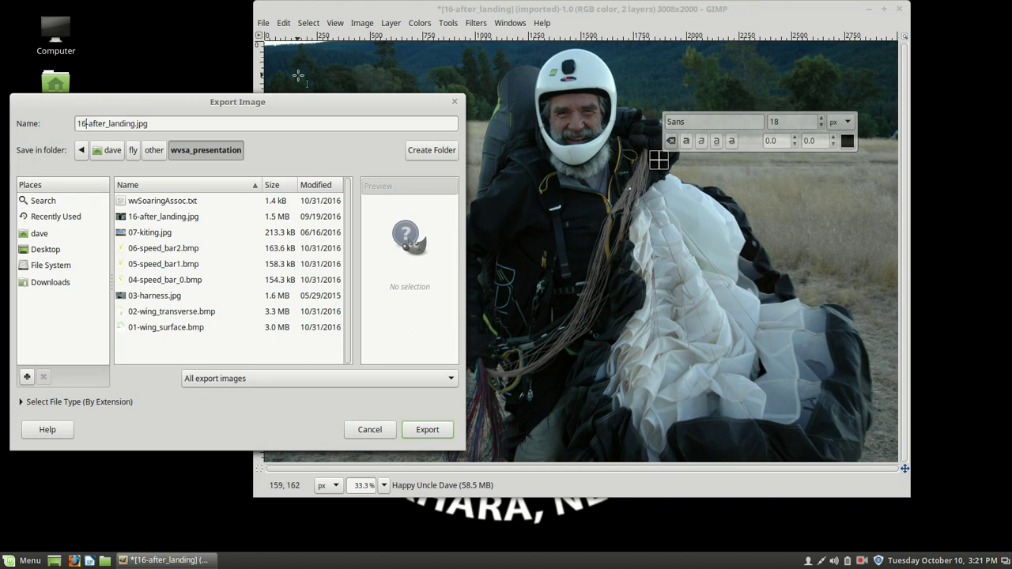
{"action": "type", "text": "a"}
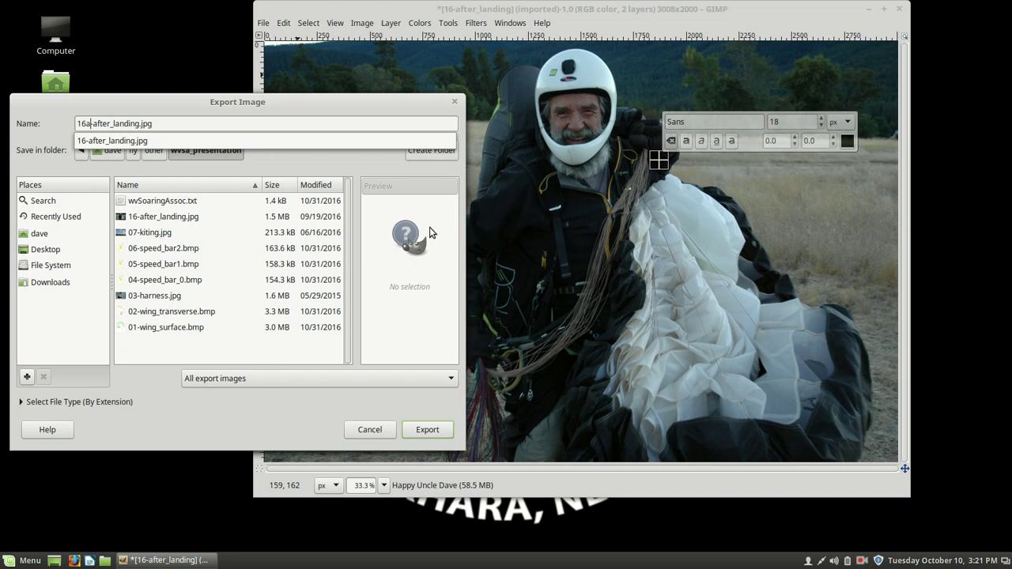
Export it with the JPEG image file type at quality 94.
{"action": "left_click", "coordinate": [451, 382]}
{"action": "left_click", "coordinate": [451, 381]}
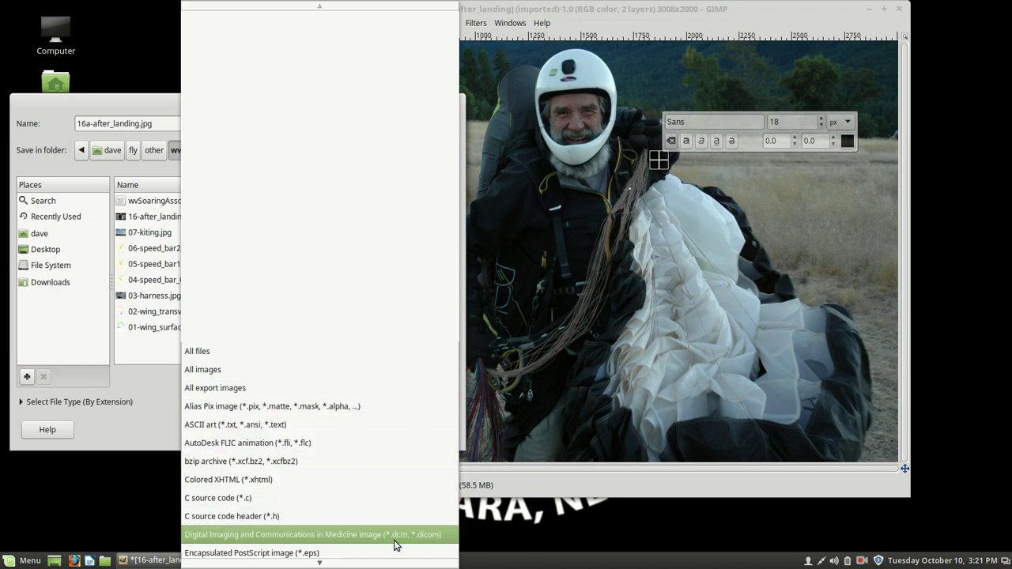
{"action": "mouse_move", "coordinate": [390, 563]}
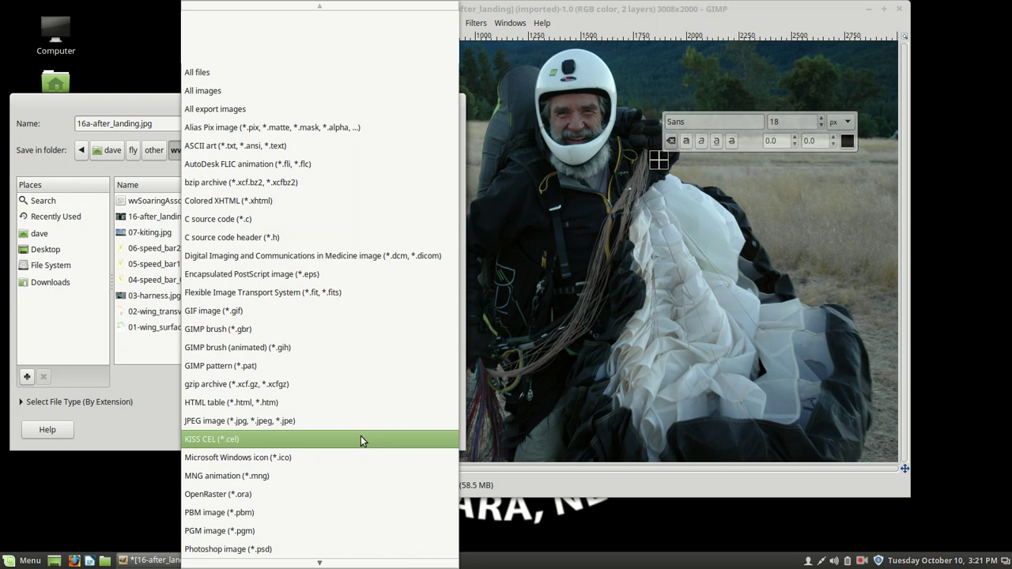
{"action": "left_click", "coordinate": [312, 419]}
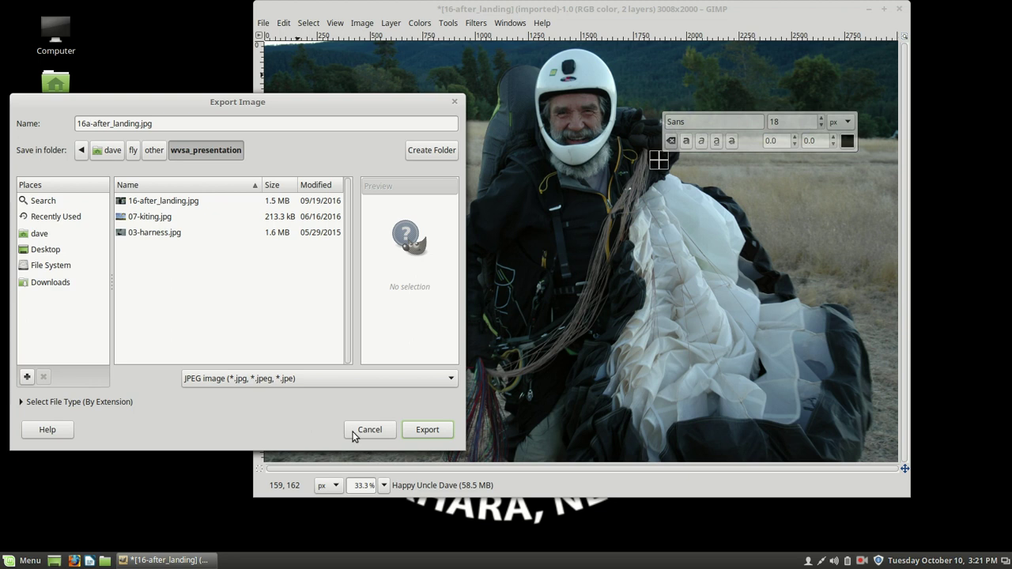
{"action": "left_click", "coordinate": [439, 430]}
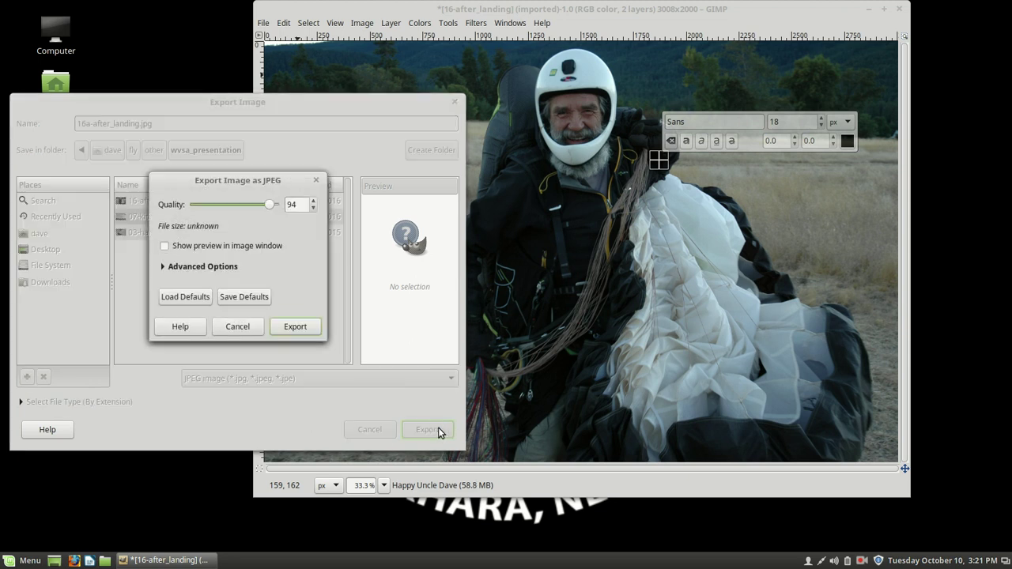
{"action": "left_click", "coordinate": [299, 332]}
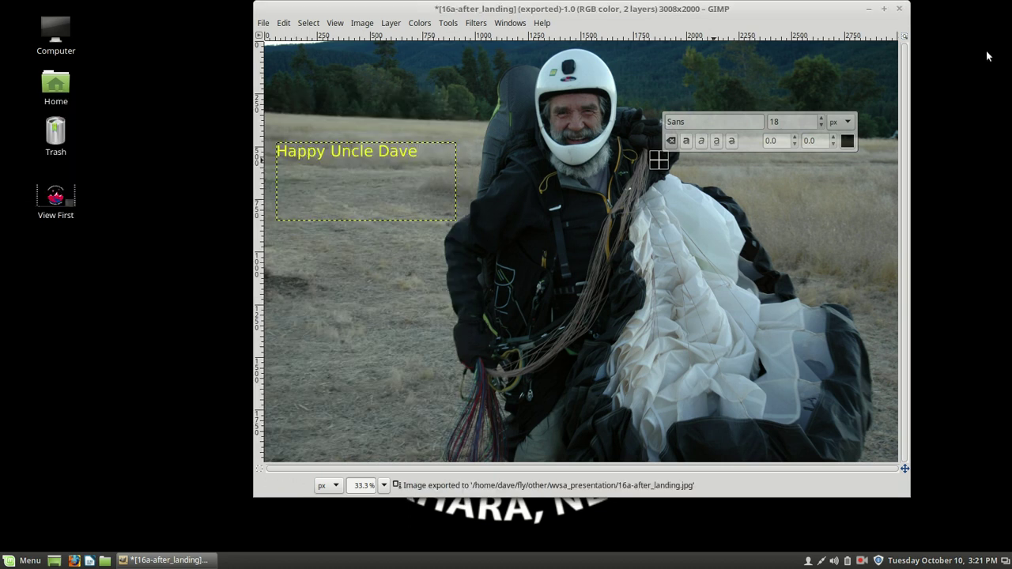
Close the image discarding its changes, then quit GIMP.
{"action": "left_click", "coordinate": [900, 11]}
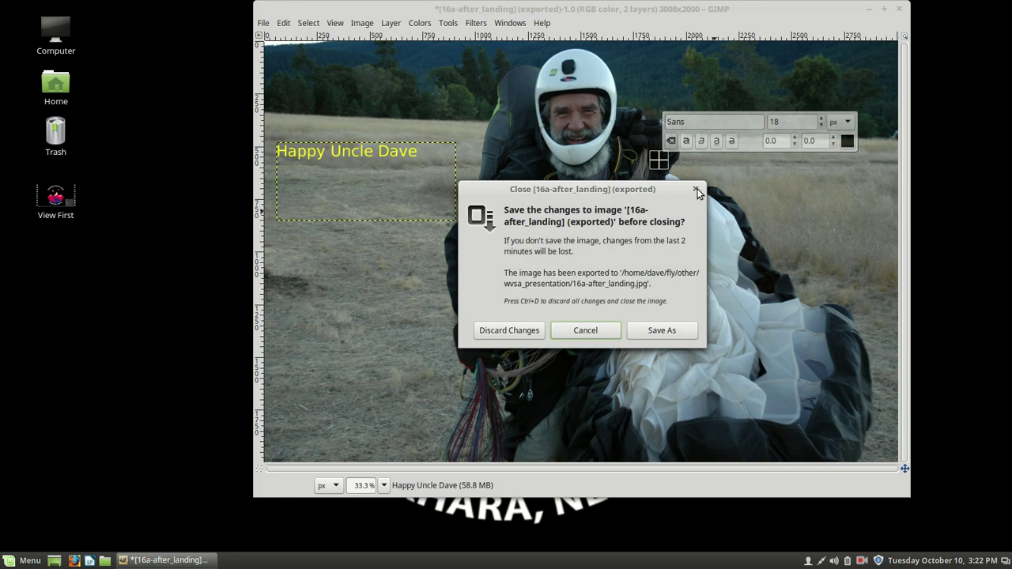
{"action": "left_click", "coordinate": [492, 334]}
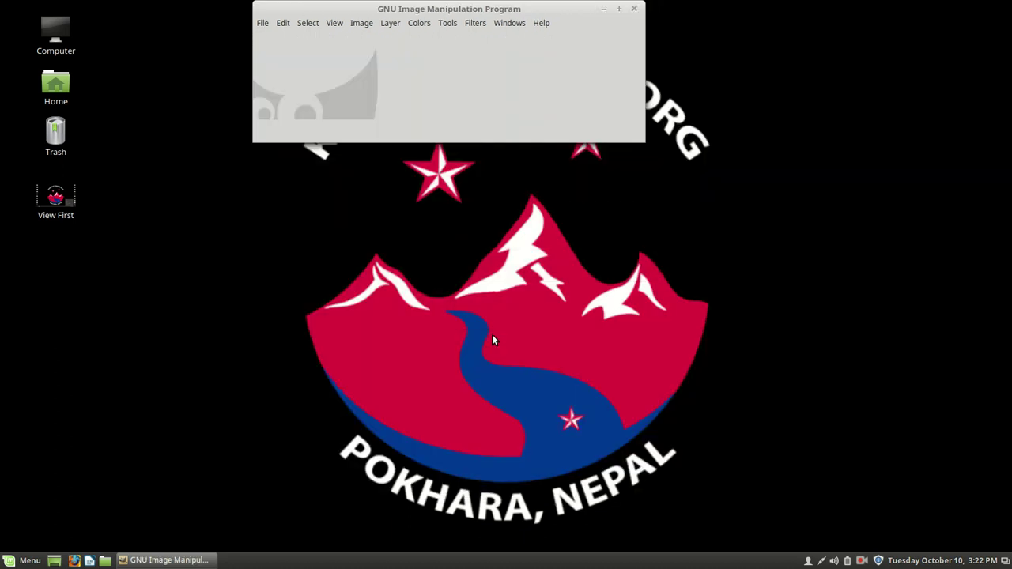
{"action": "left_click", "coordinate": [634, 9]}
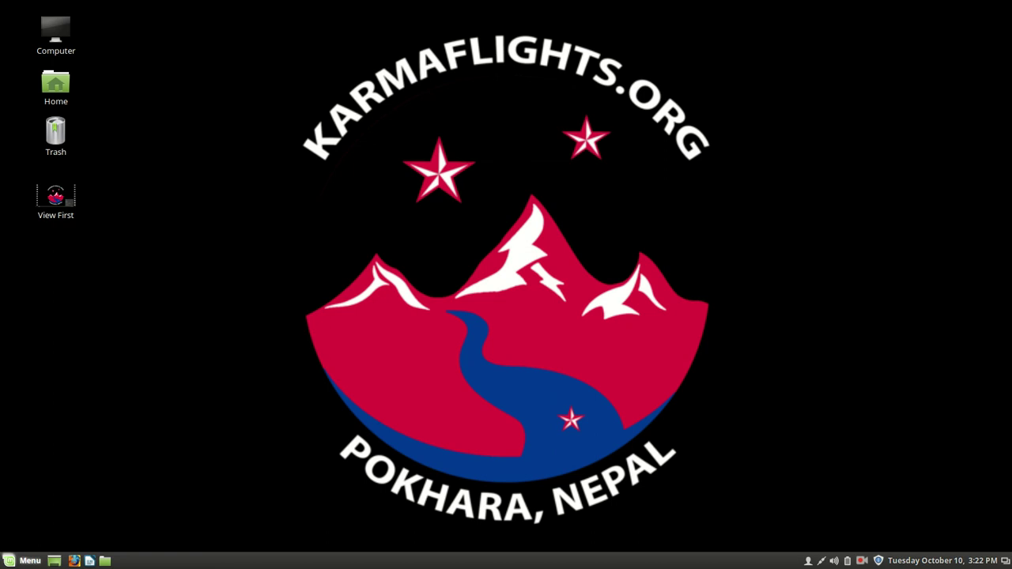
Launch Pix from Graphics to browse the wvsa_presentation thumbnails, clearing the selection.
{"action": "left_click", "coordinate": [6, 561]}
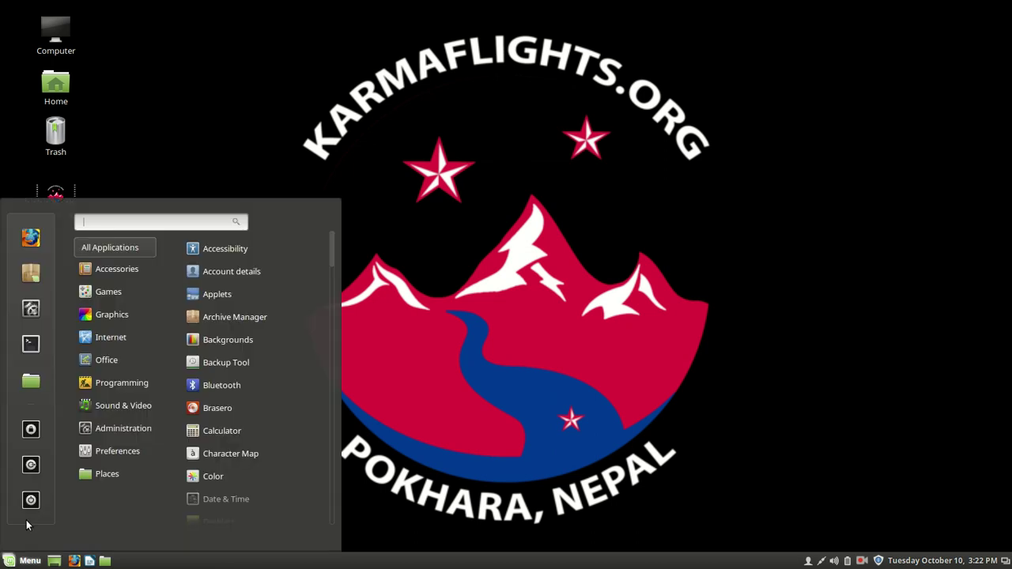
{"action": "mouse_move", "coordinate": [108, 309]}
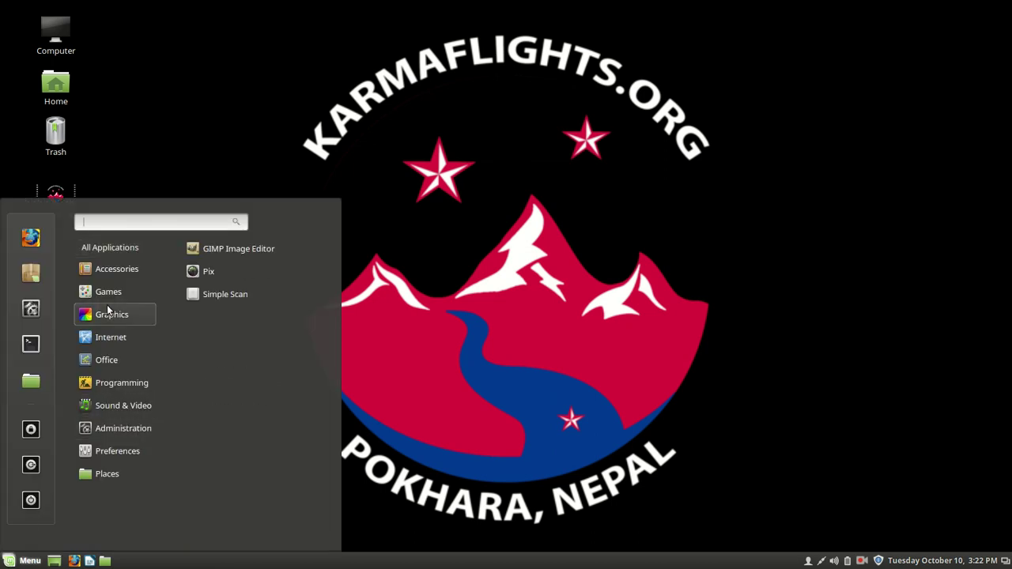
{"action": "left_click", "coordinate": [207, 272]}
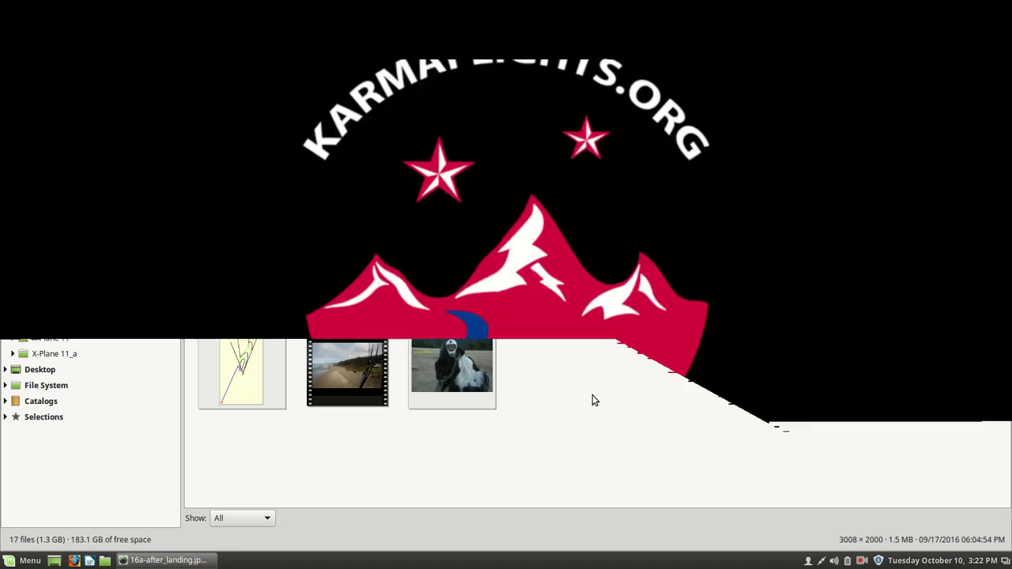
{"action": "left_click", "coordinate": [453, 404], "text": "ctrl"}
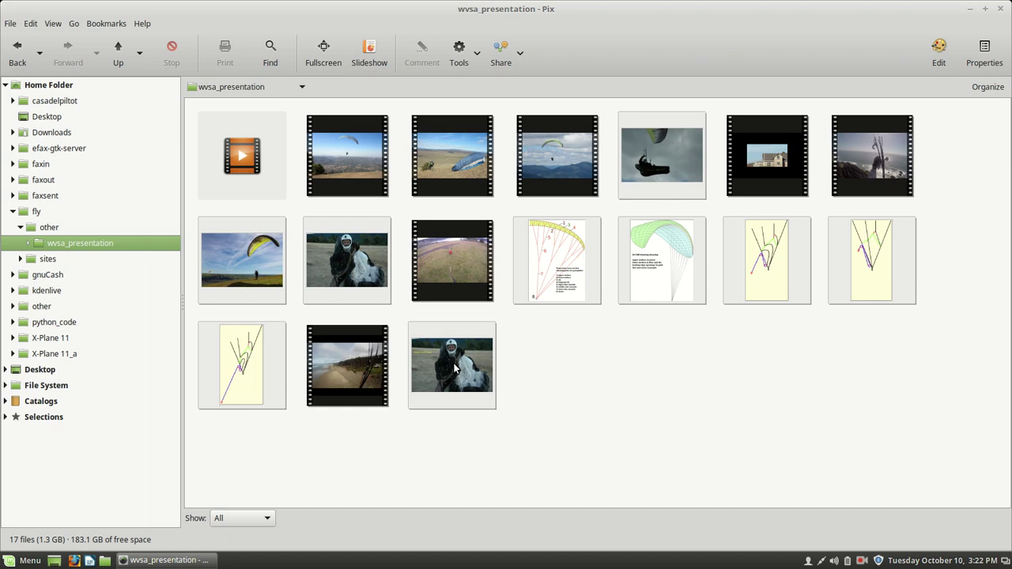
{"action": "left_click", "coordinate": [974, 88]}
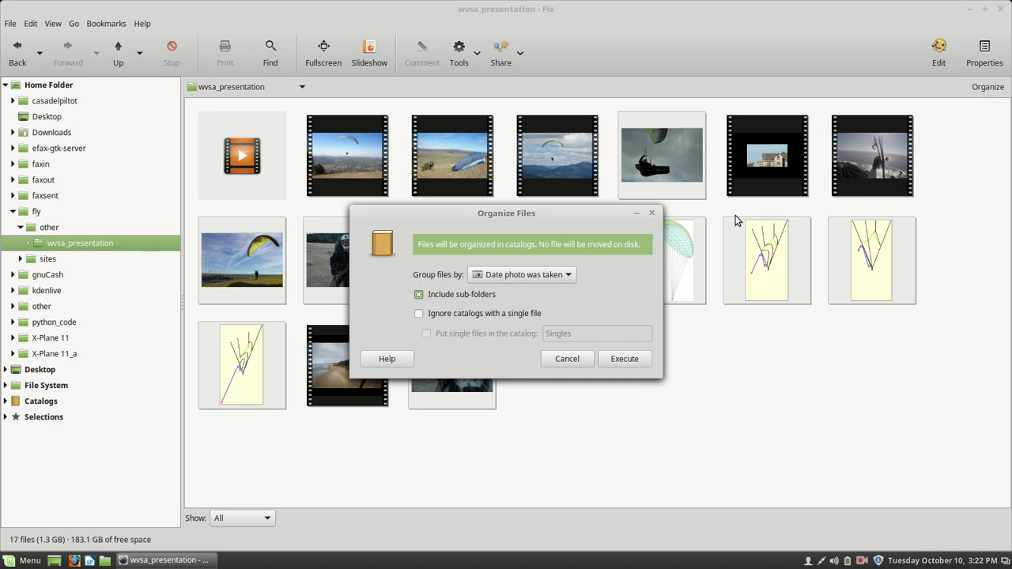
{"action": "left_click", "coordinate": [623, 359]}
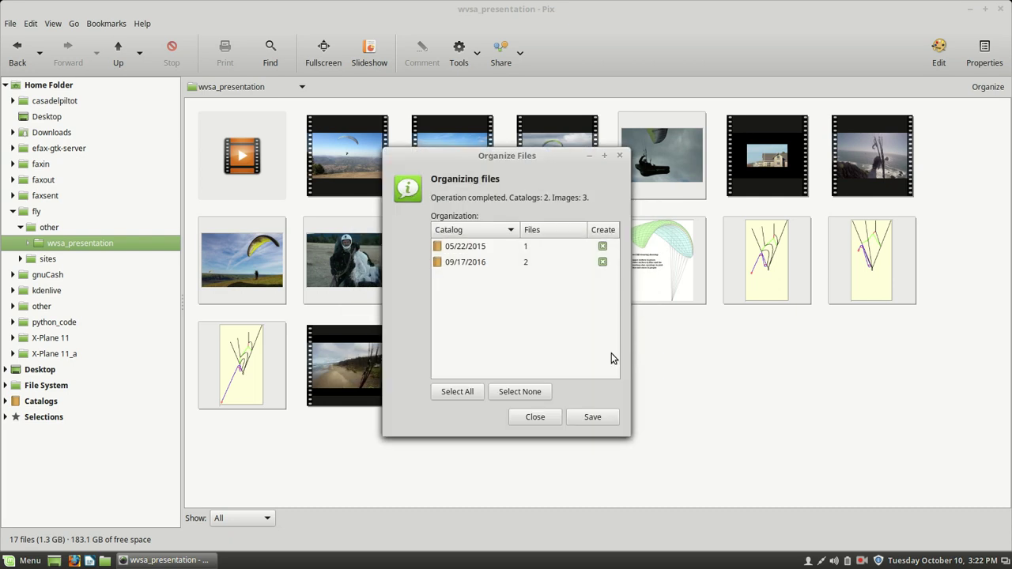
{"action": "left_click", "coordinate": [536, 417]}
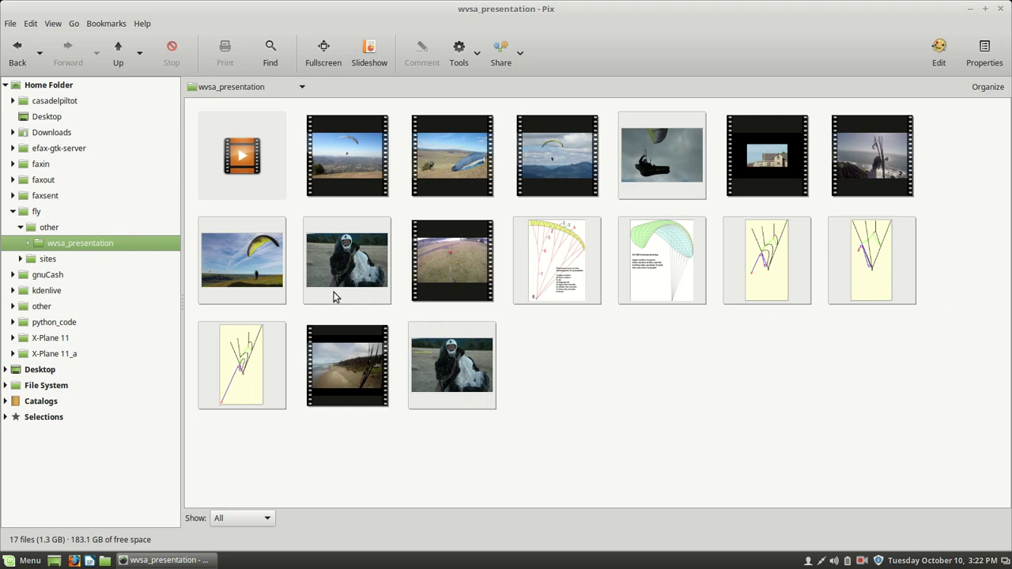
View 16a-after_landing.jpg full size, then close Pix.
{"action": "double_click", "coordinate": [459, 363]}
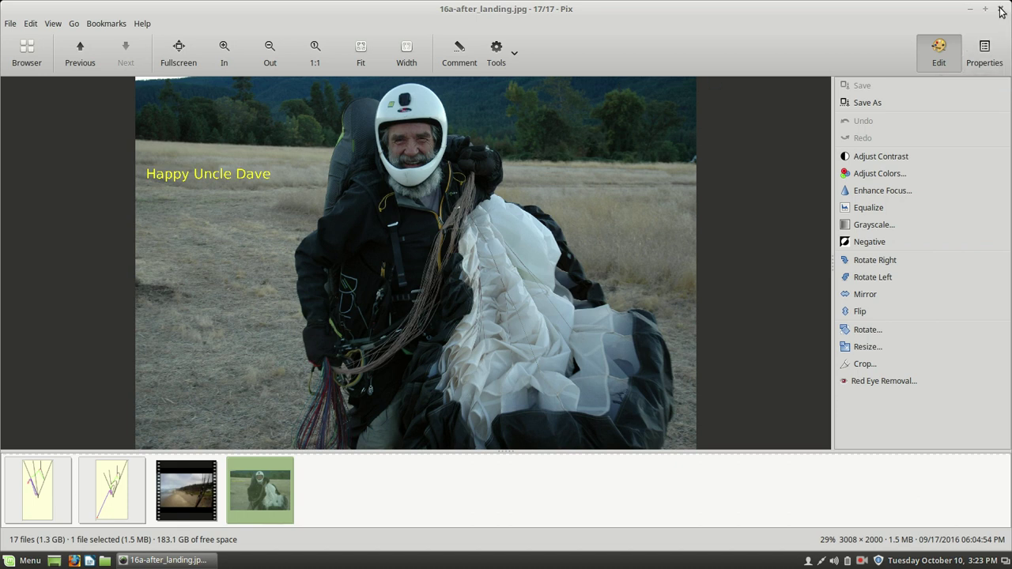
{"action": "left_click", "coordinate": [1001, 8]}
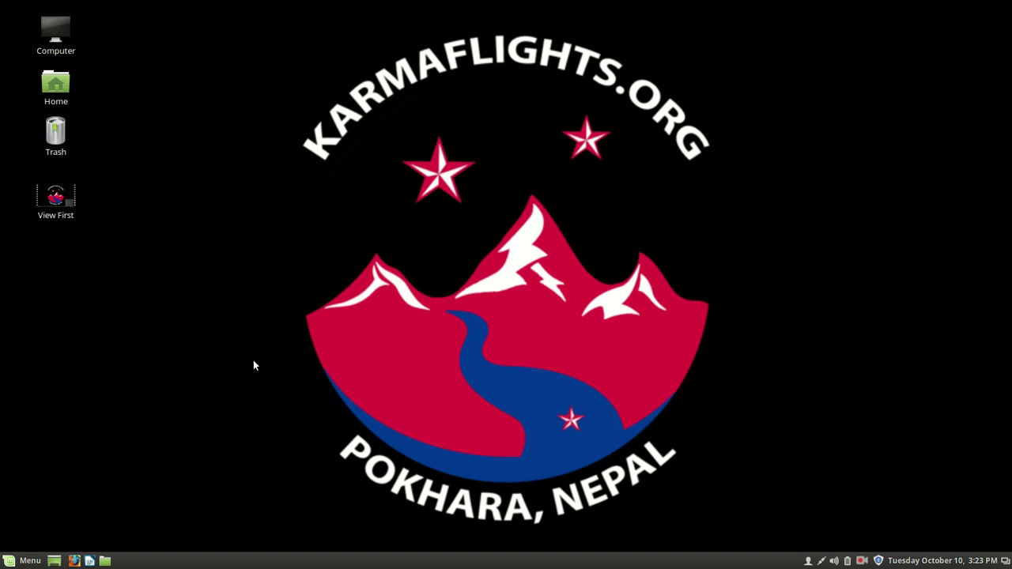
Launch Simple Scan, attempt a single-page scan, then force-quit the stalled window.
{"action": "left_click", "coordinate": [24, 560]}
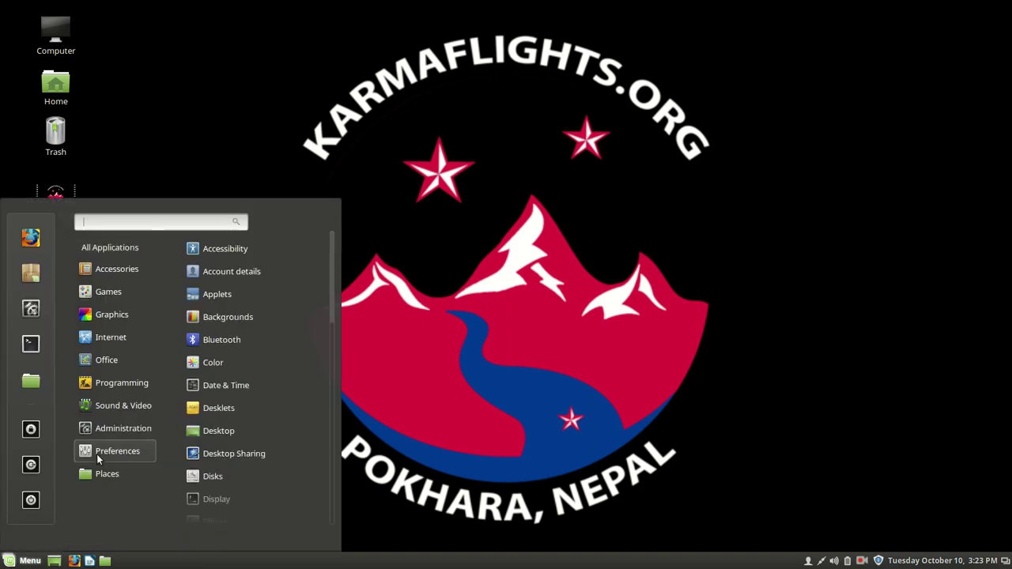
{"action": "mouse_move", "coordinate": [83, 315]}
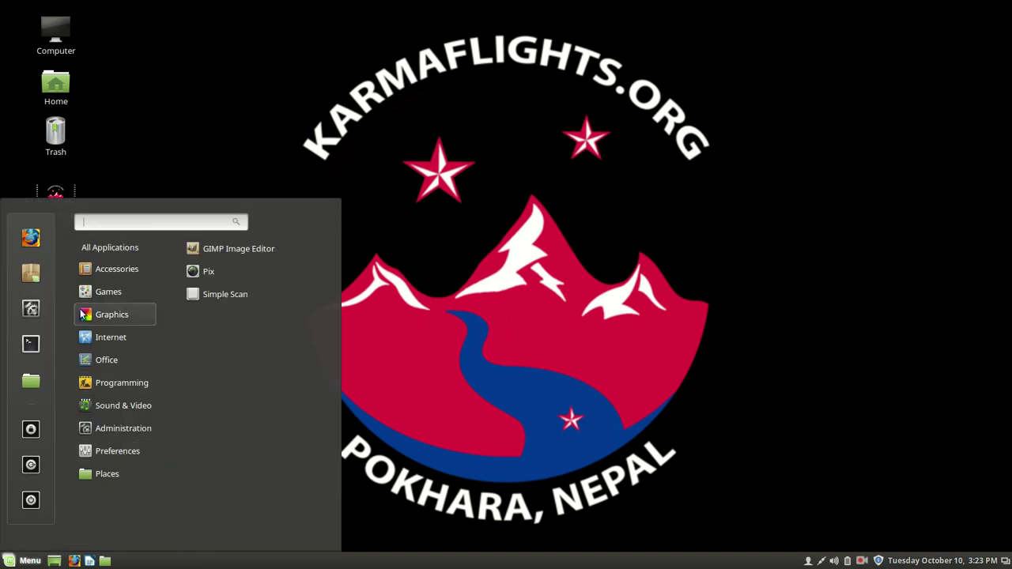
{"action": "left_click", "coordinate": [231, 294]}
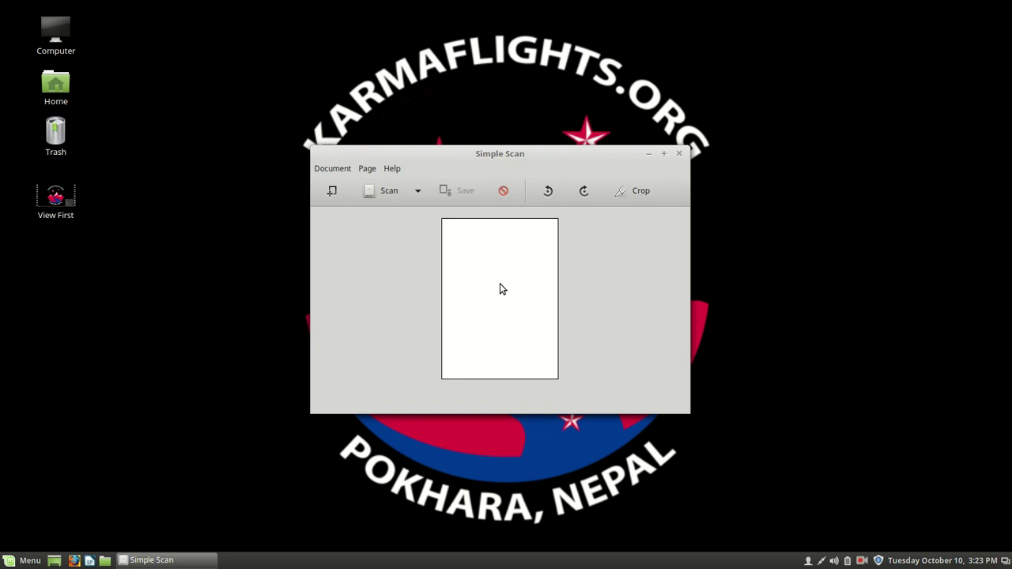
{"action": "left_click", "coordinate": [384, 192]}
{"action": "left_click", "coordinate": [678, 153]}
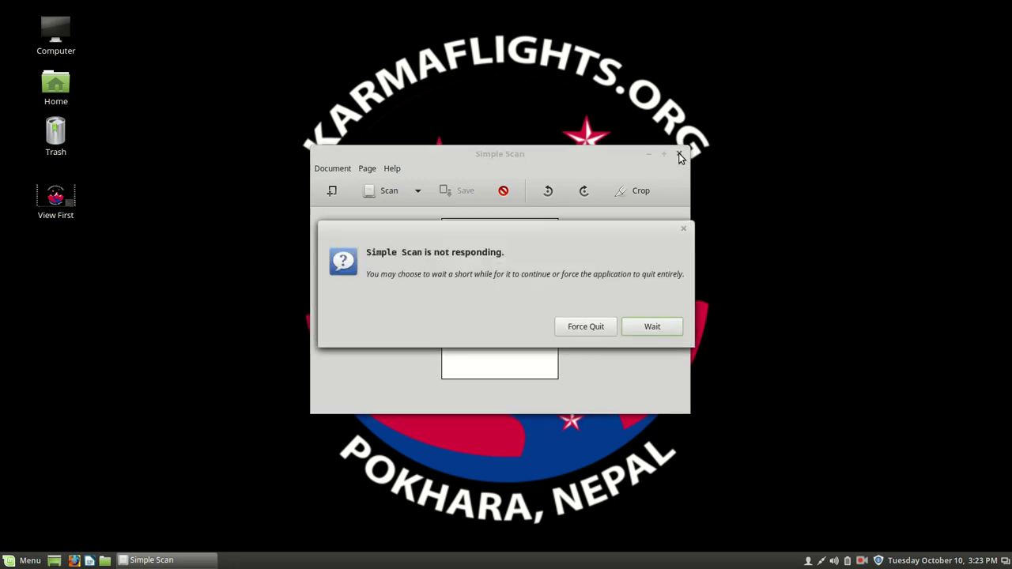
{"action": "left_click", "coordinate": [597, 331]}
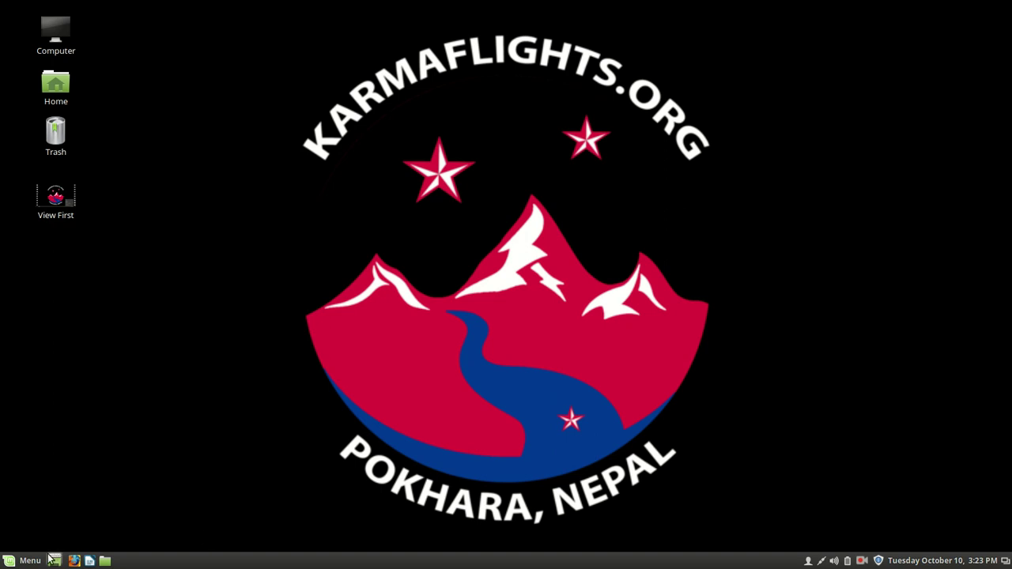
Show the Internet apps (FileZilla, Firefox, HexChat, Pidgin, Thunderbird Mail, Transmission) in the Mint menu.
{"action": "left_click", "coordinate": [19, 562]}
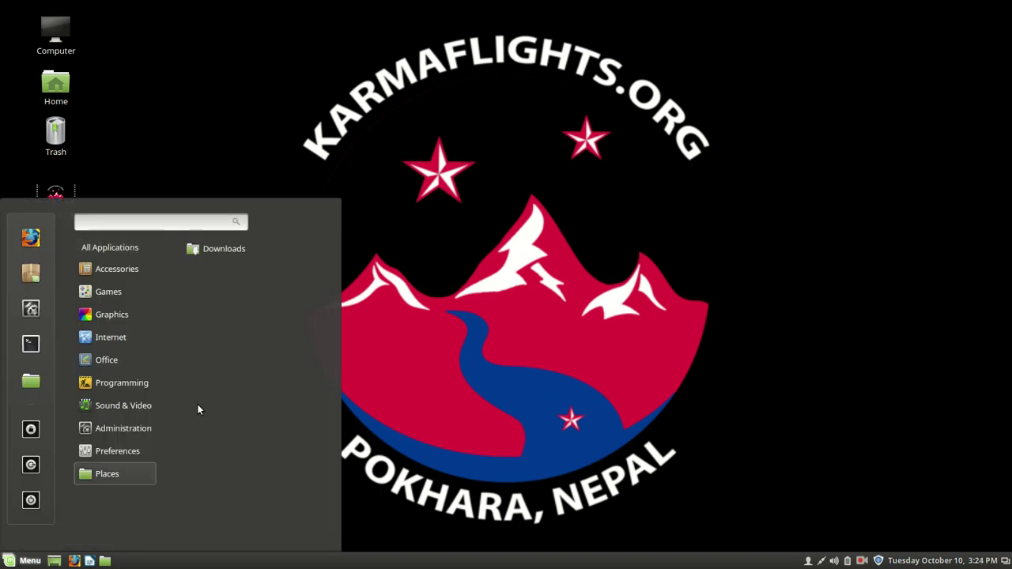
{"action": "mouse_move", "coordinate": [142, 363]}
{"action": "mouse_move", "coordinate": [120, 342]}
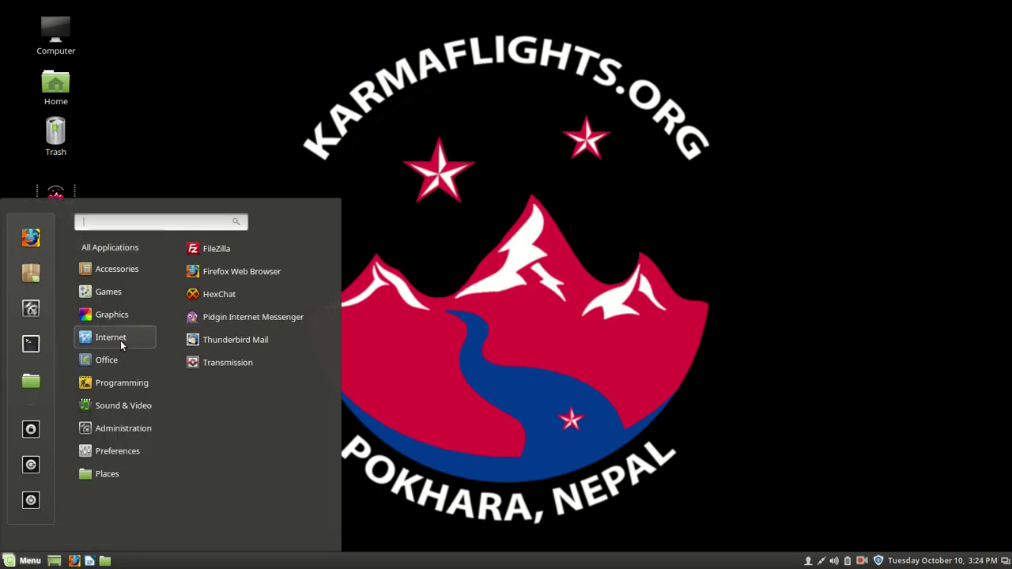